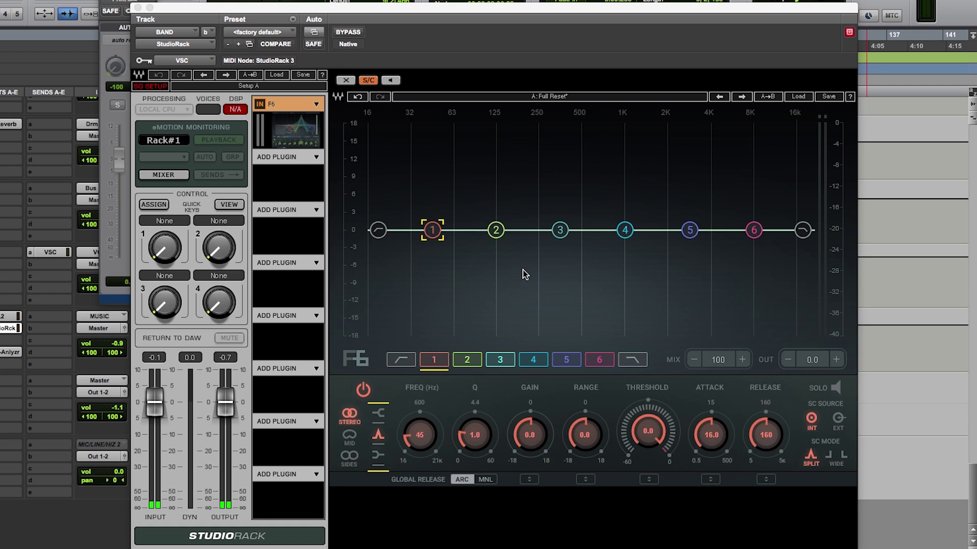
Switch between bands 1 and 2 and finish with band 1 selected
left_click(496, 230)
left_click(560, 230)
left_click(496, 230)
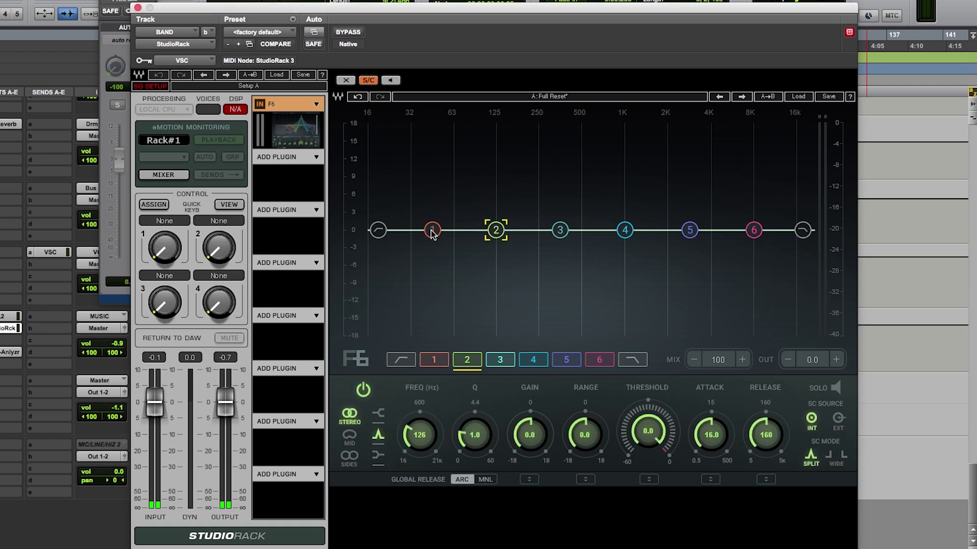
left_click(432, 231)
left_click(496, 229)
left_click(432, 231)
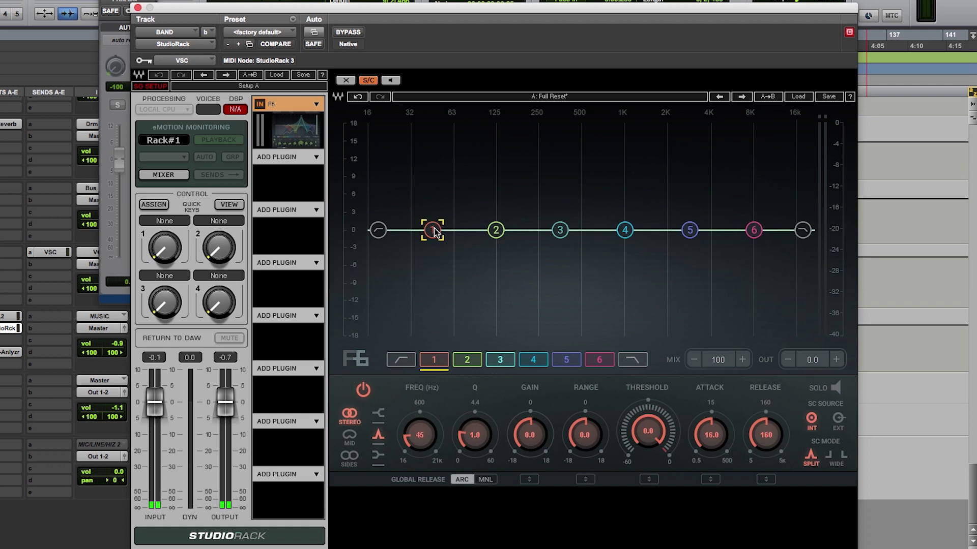
Try a strong low boost on band 1, reset it flat, then view the low- and high-cut bands
left_click_drag(434, 231, 456, 151)
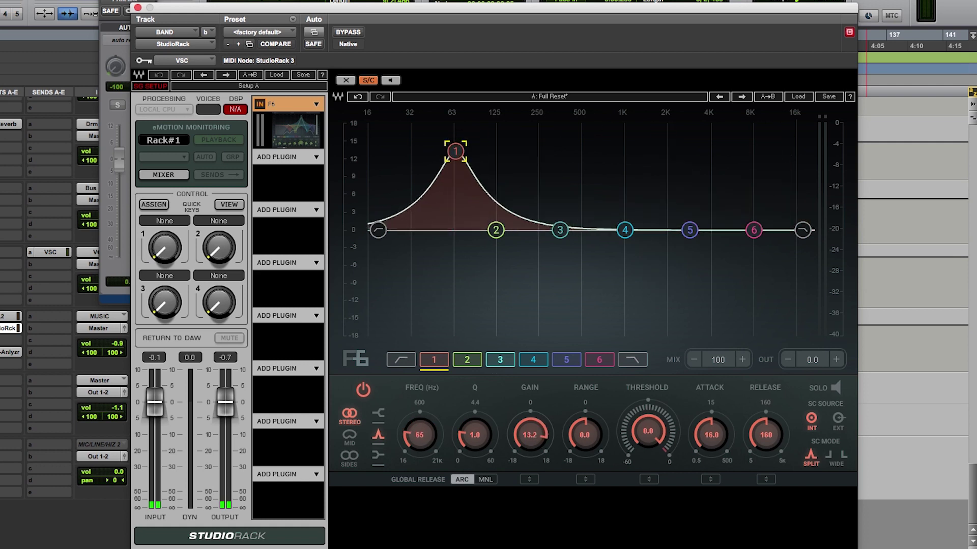
left_click(455, 151, "alt")
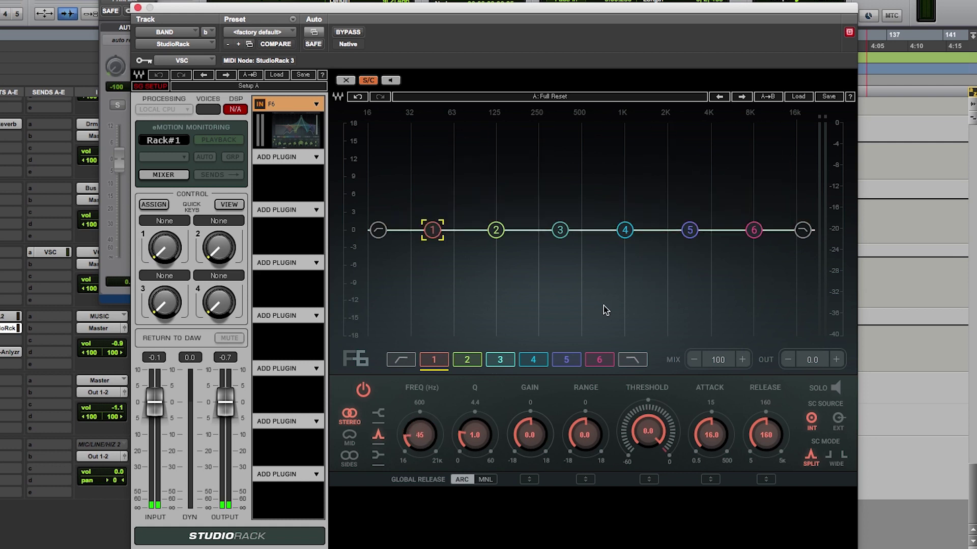
left_click(407, 365)
left_click(631, 362)
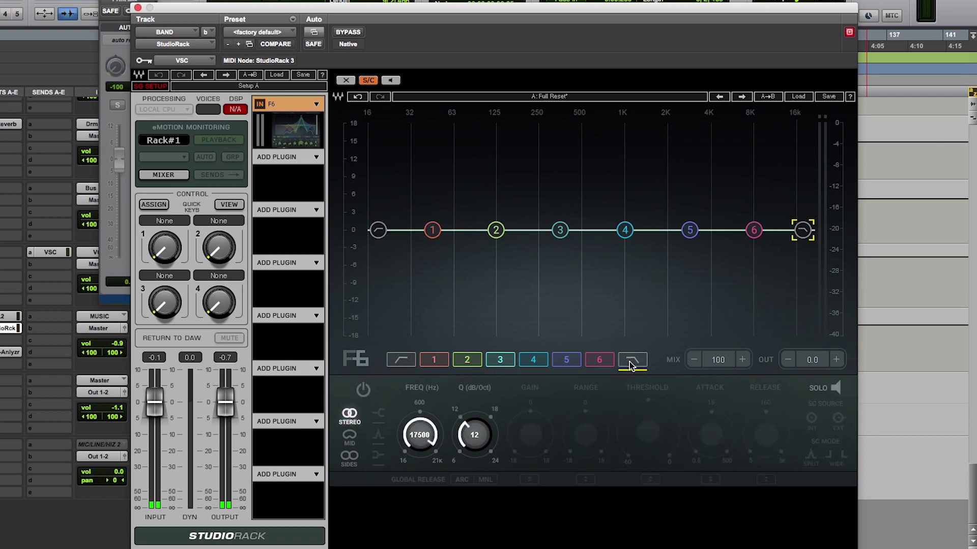
Try band 1 on Mid and Sides, then settle on Stereo with a low shelf shape
left_click(434, 359)
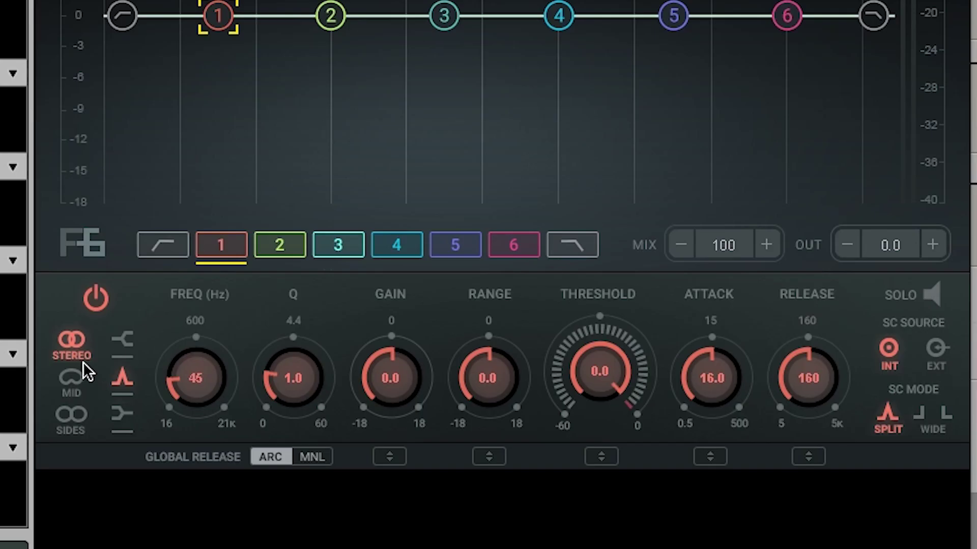
left_click(72, 390)
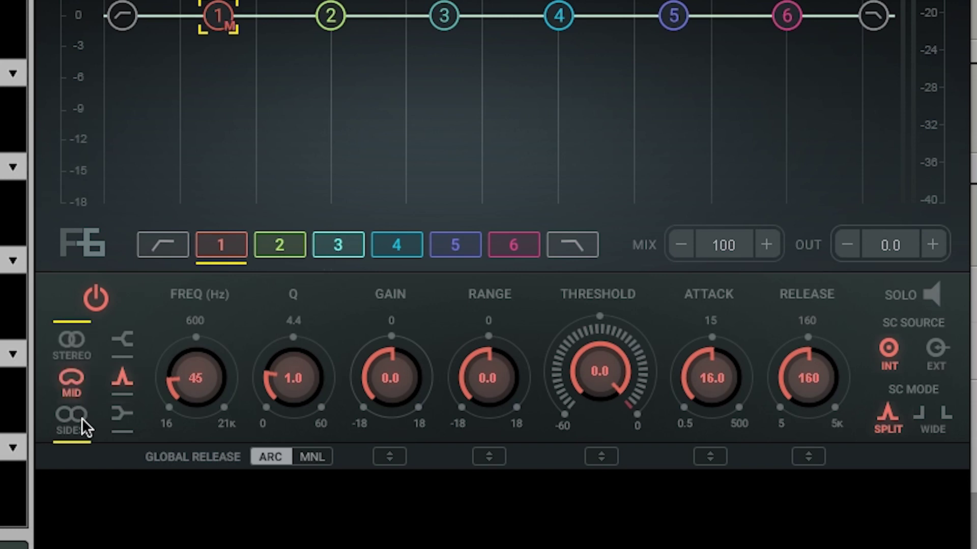
left_click(79, 377)
left_click(73, 420)
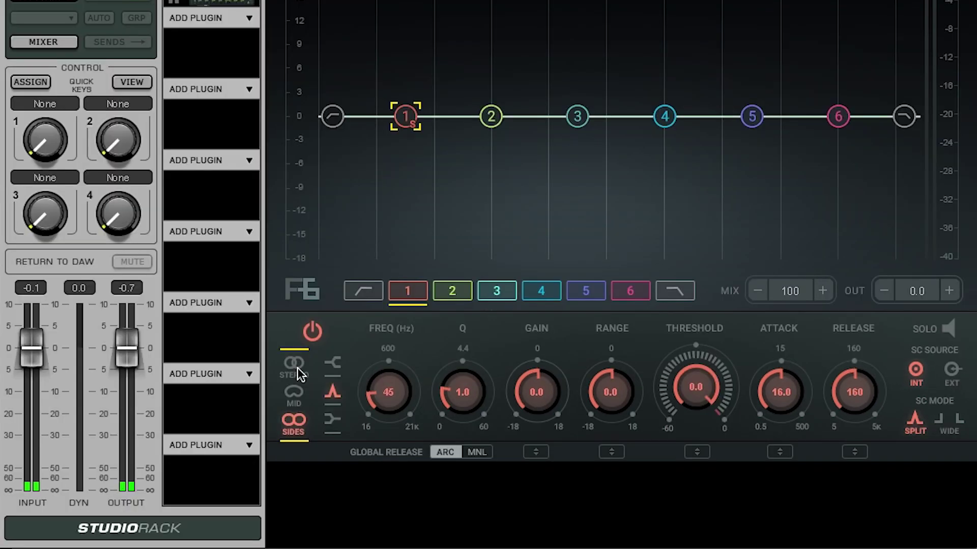
left_click(300, 374)
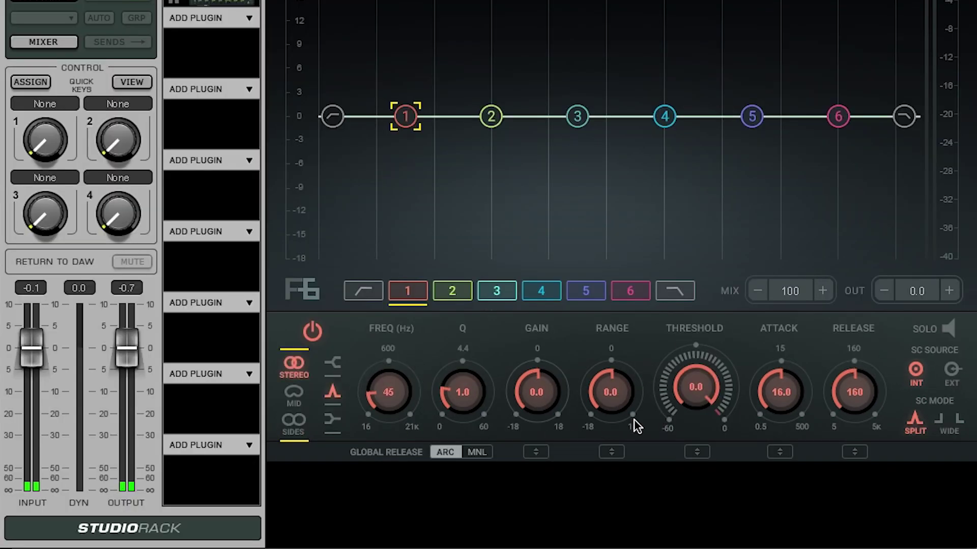
left_click(338, 362)
Make band 1 a bell at 72 Hz with Q 1.8 and 7.9 dB gain
left_click(332, 419)
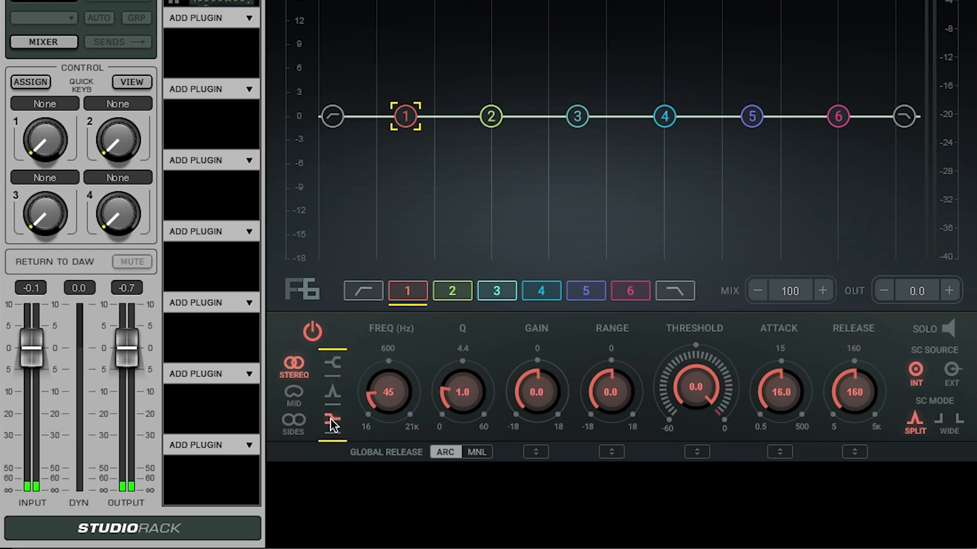
left_click(333, 391)
left_click_drag(388, 395, 388, 375)
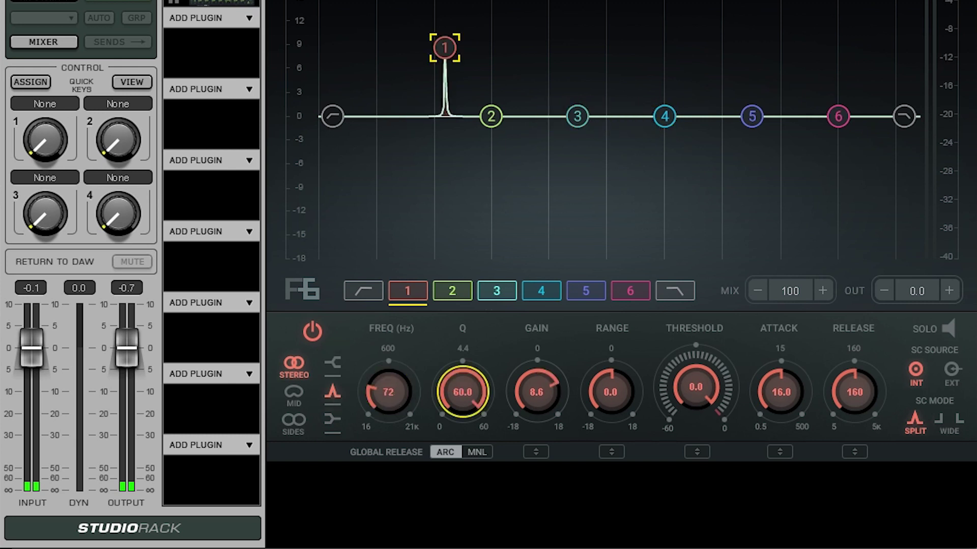
left_click_drag(462, 391, 526, 399)
left_click_drag(610, 402, 611, 391)
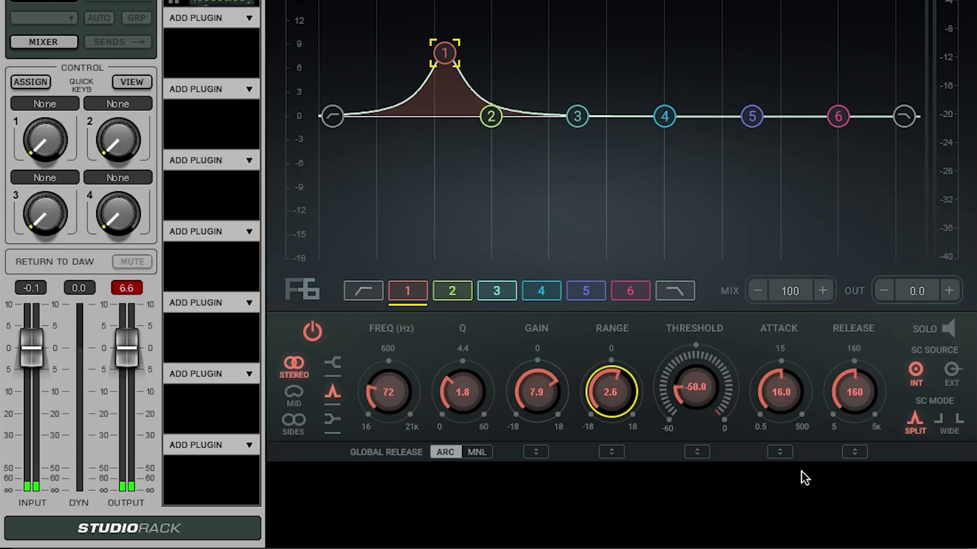
During playback, set band 1's range -12.1, threshold -33.2, attack 26.7 and release 319
key("space")
mouse_move(610, 391)
left_mouse_down()
mouse_move(610, 422)
mouse_move(611, 356)
mouse_move(628, 384)
mouse_move(628, 413)
mouse_move(616, 369)
mouse_move(598, 379)
mouse_move(621, 388)
left_mouse_up()
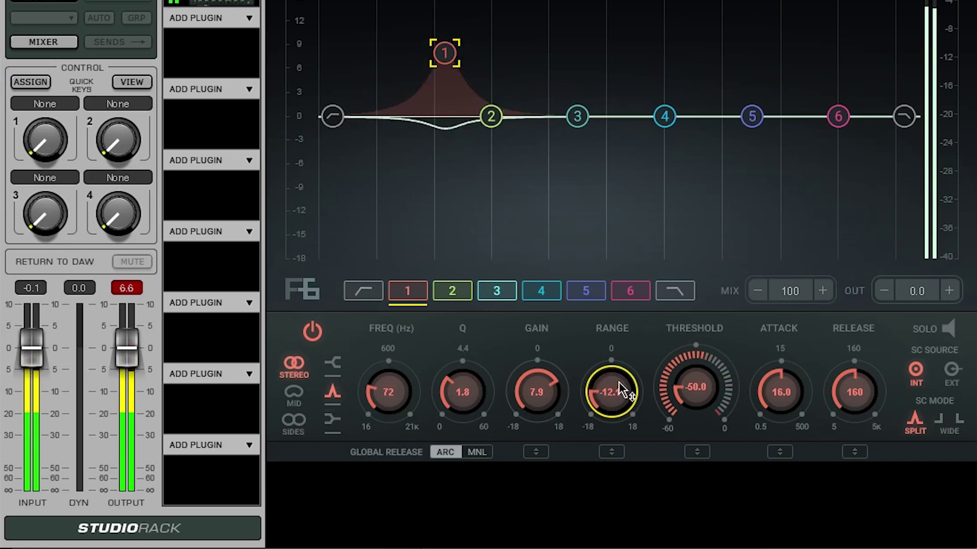
left_click_drag(695, 386, 696, 370)
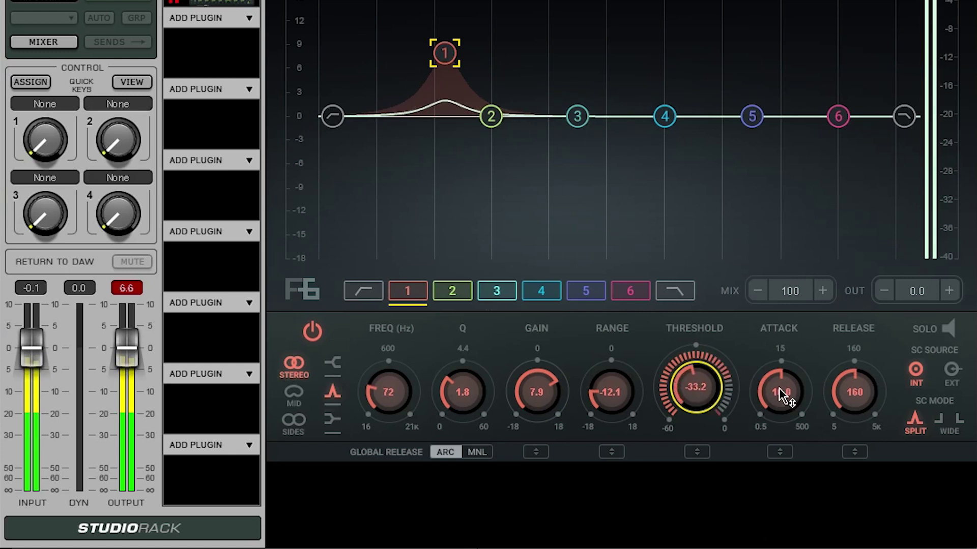
left_click_drag(781, 395, 788, 380)
left_click_drag(854, 379, 854, 383)
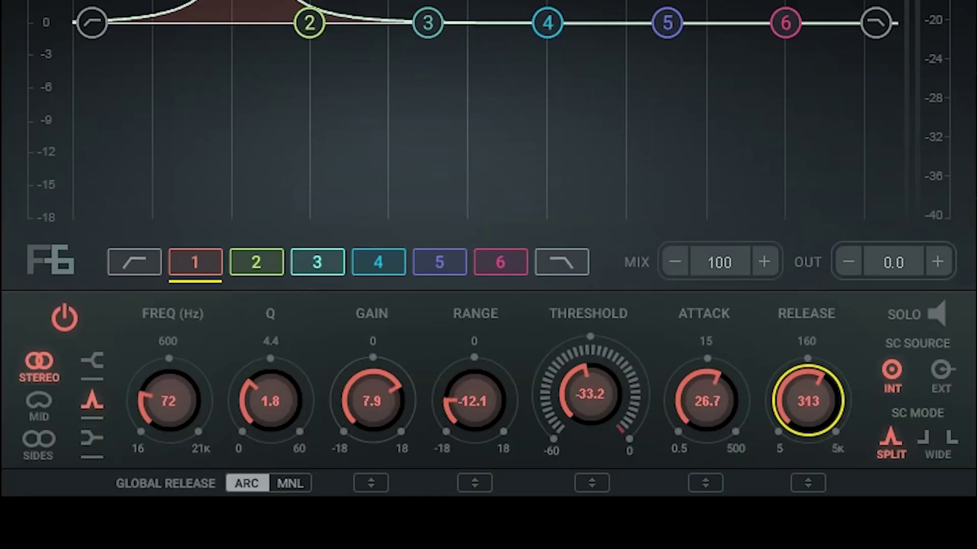
Set the sidechain source to external and try the Wide sidechain mode
left_click(942, 371)
left_click(893, 376)
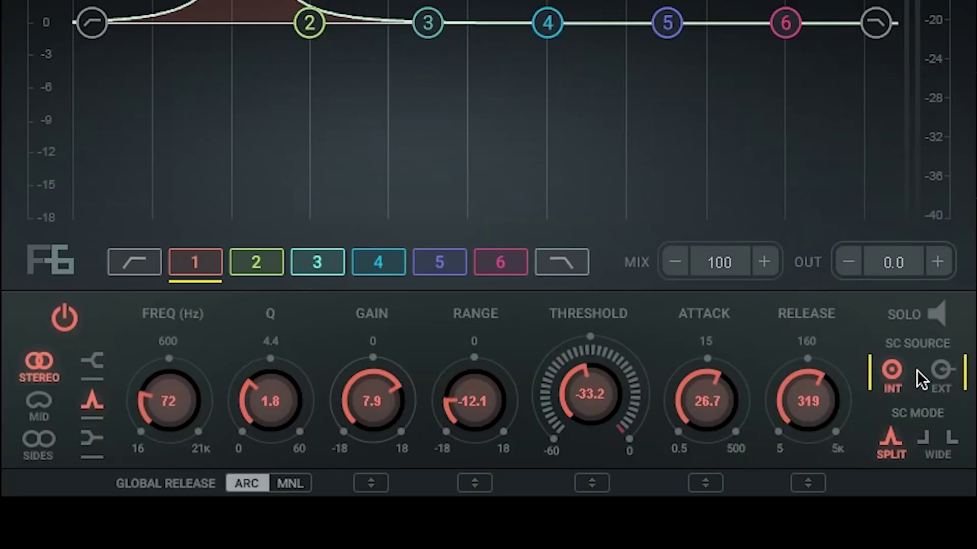
left_click(942, 372)
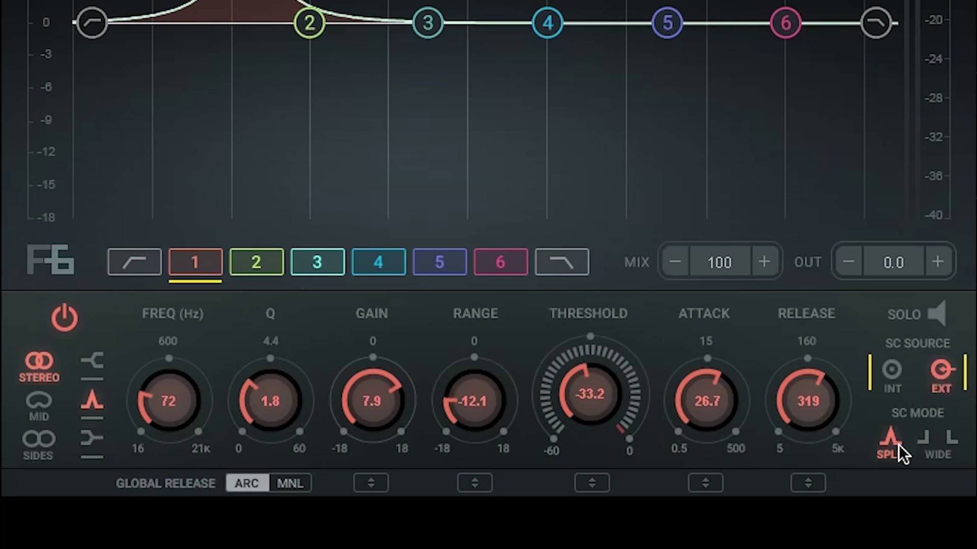
left_click(942, 446)
left_click(899, 450)
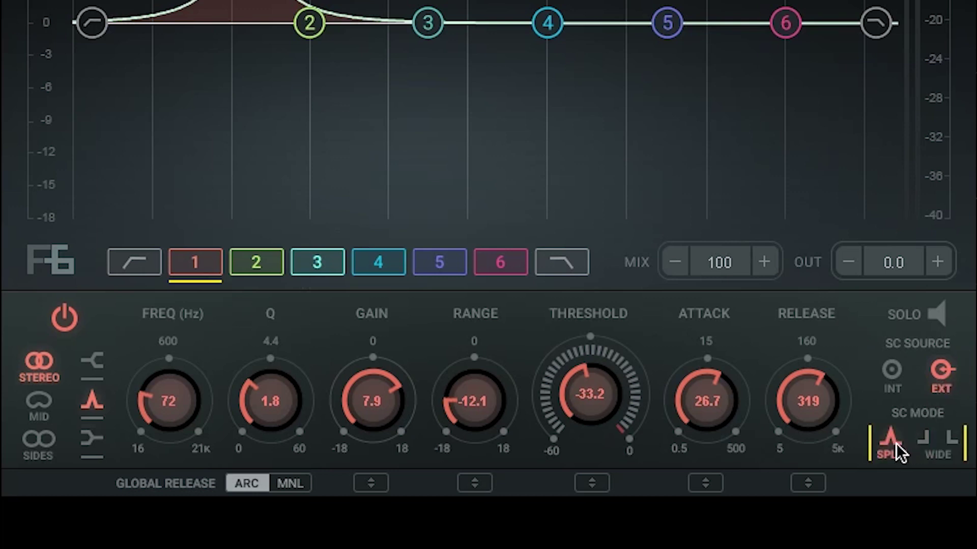
left_click(936, 445)
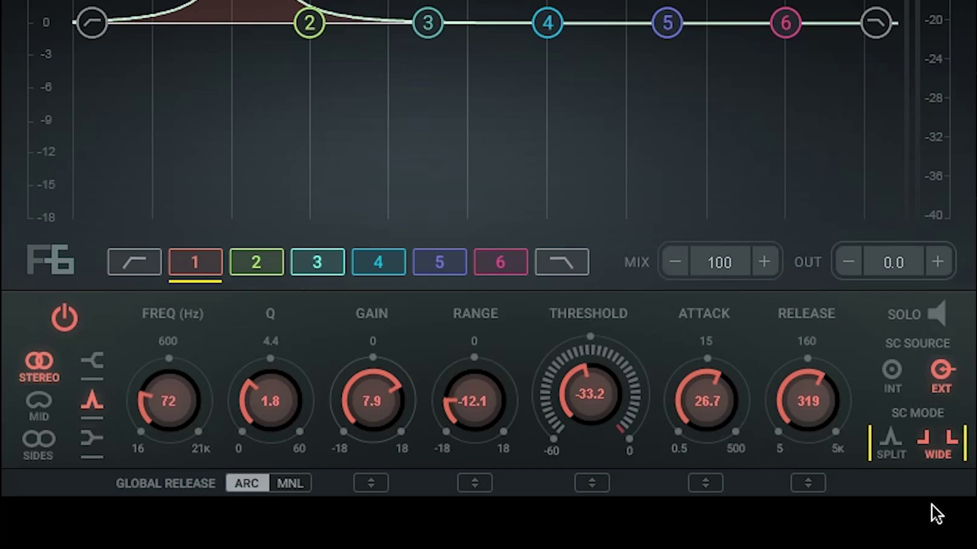
Return the sidechain mode to Split, set the wet level to 88 and the mix to 56
left_click(895, 450)
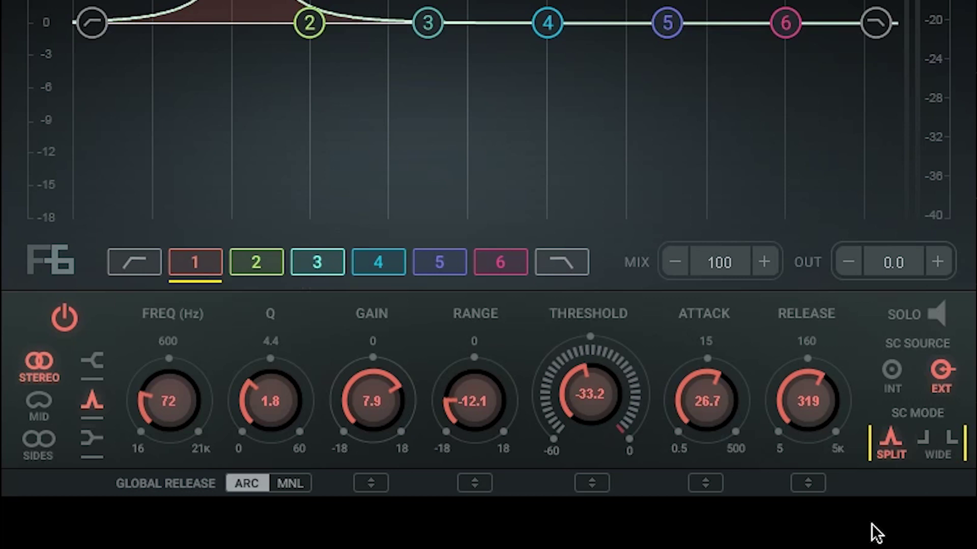
left_click_drag(719, 262, 720, 275)
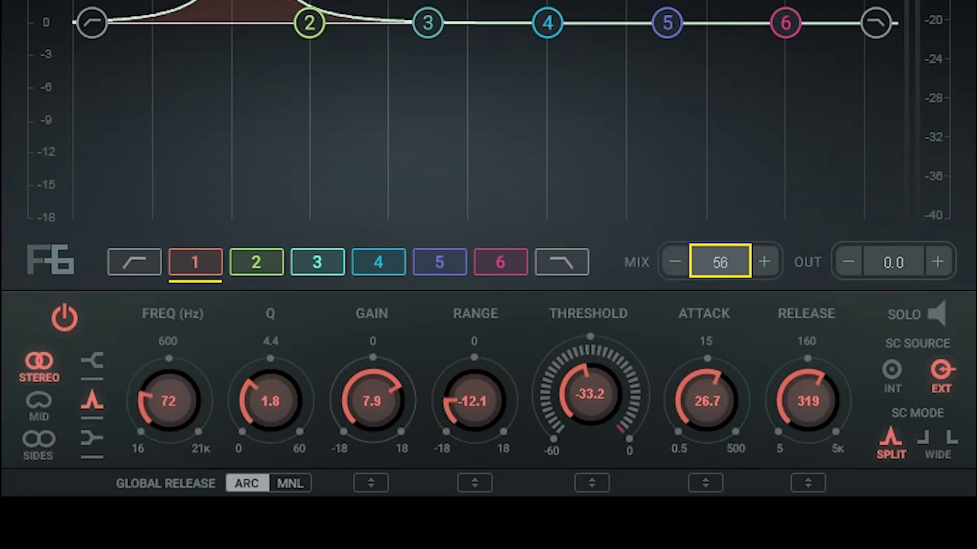
mouse_move(912, 275)
left_mouse_down()
mouse_move(911, 285)
mouse_move(911, 264)
mouse_move(898, 266)
left_mouse_up()
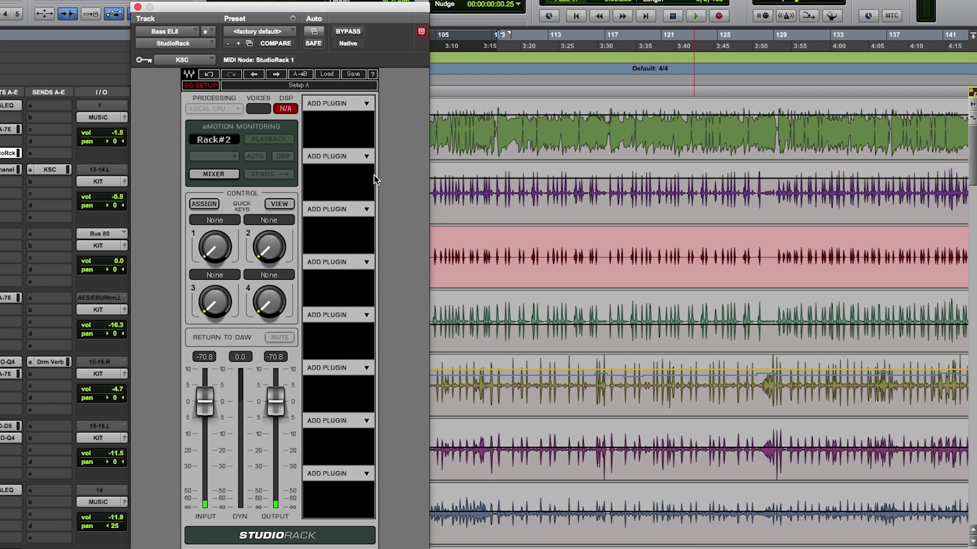
Load F6(sc) from Plug-in list > Dynamics into StudioRack's first empty slot
left_click(368, 103)
mouse_move(445, 117)
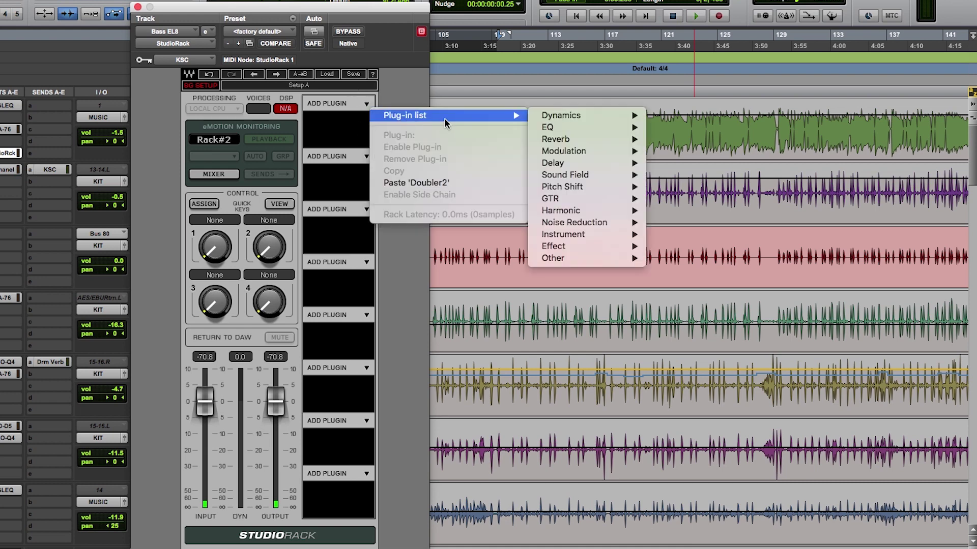
mouse_move(600, 117)
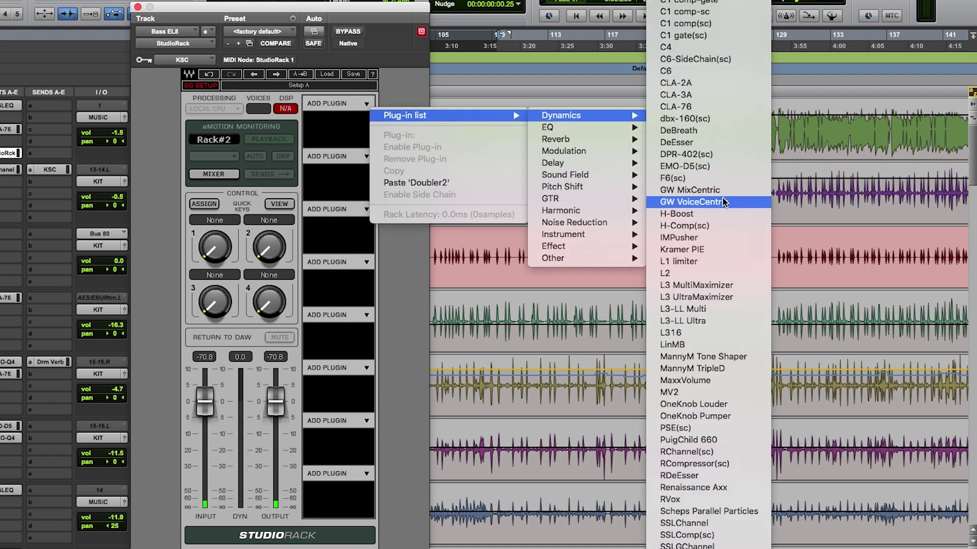
left_click(719, 180)
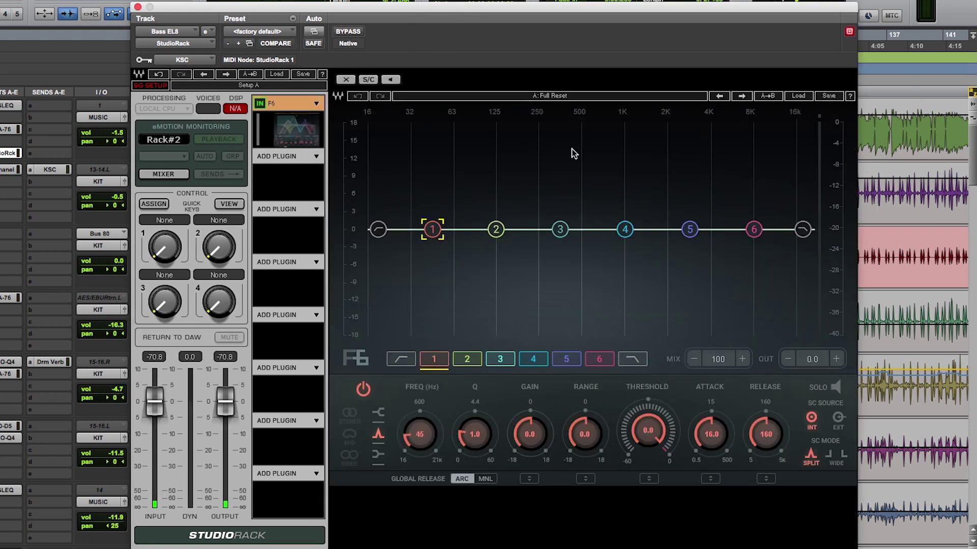
Boost band 2 slightly, dip band 4 near 2 kHz, and lower its threshold to about -26
mouse_move(498, 231)
left_mouse_down()
mouse_move(490, 192)
mouse_move(499, 243)
mouse_move(501, 216)
left_mouse_up()
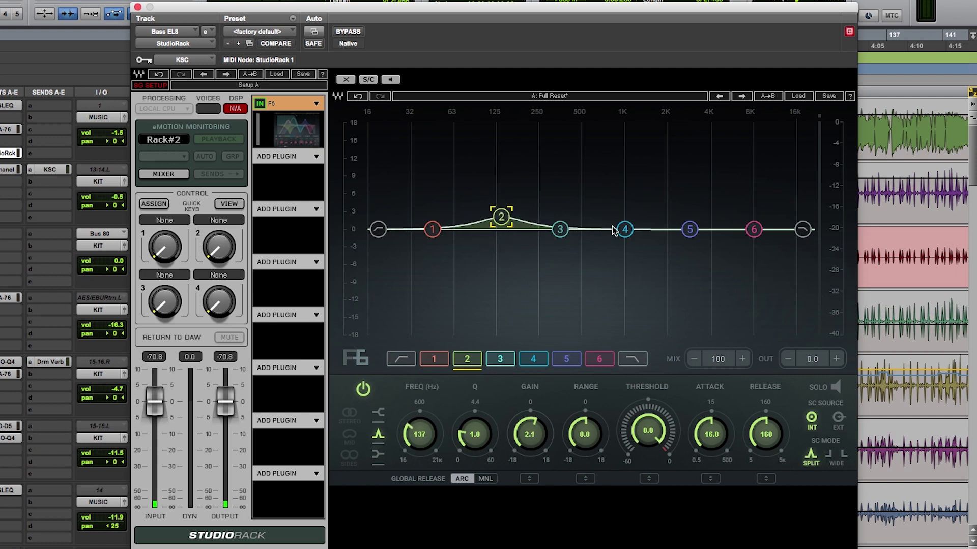
left_click_drag(623, 230, 666, 245)
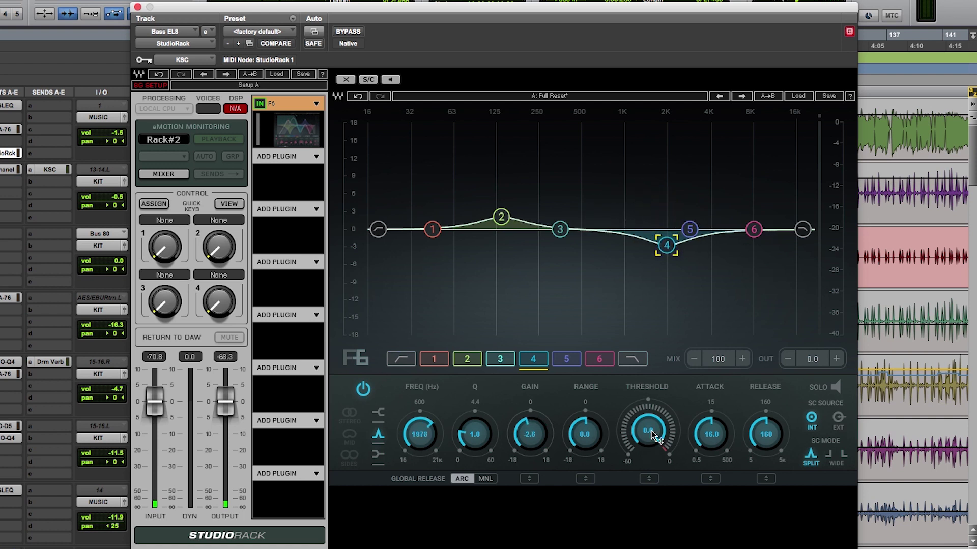
left_click_drag(652, 435, 652, 461)
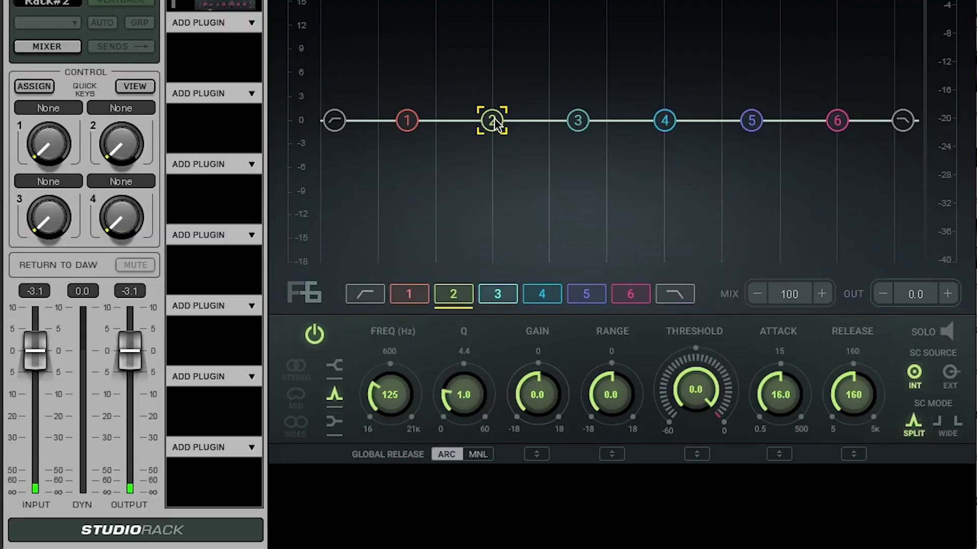
Key band 2 from the external sidechain with its range set to about -4.5 dB
left_click(950, 374)
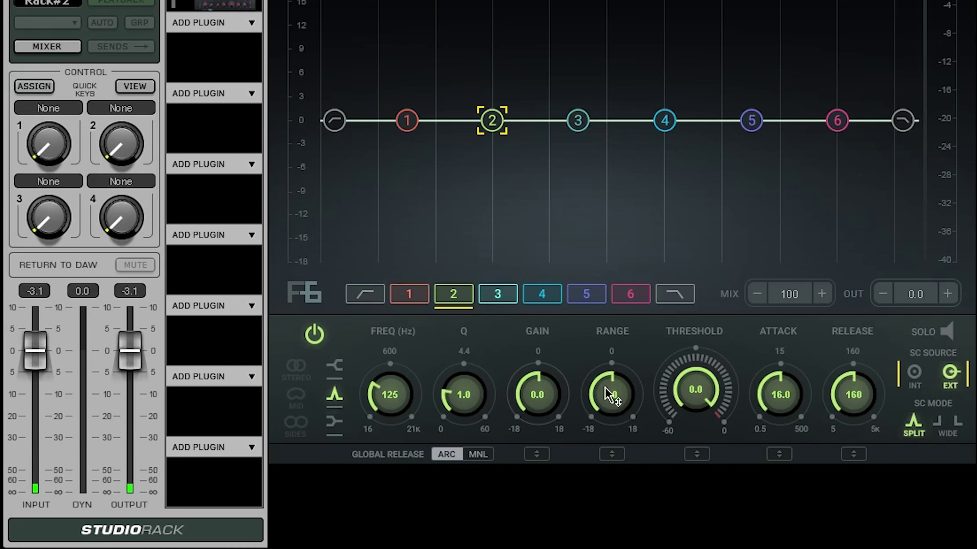
left_click_drag(610, 395, 609, 407)
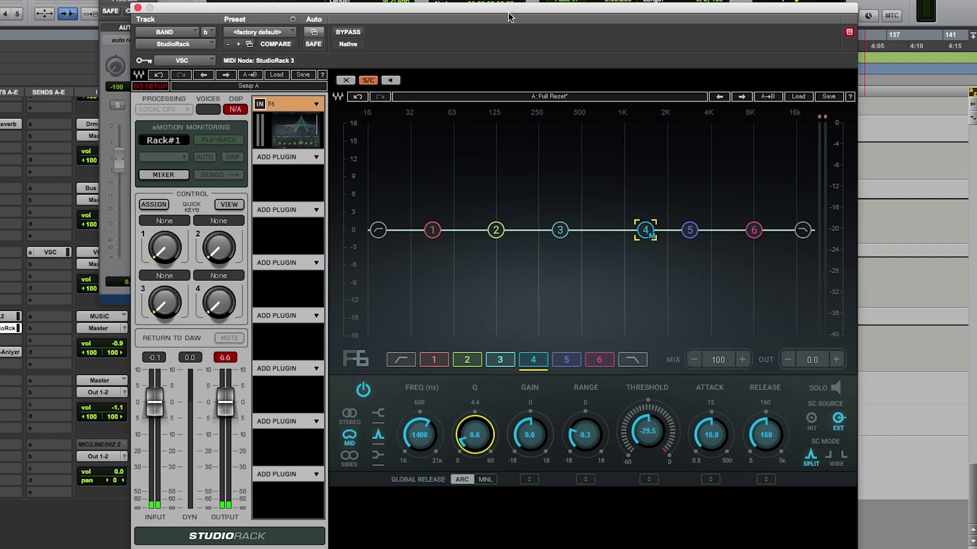
key("space")
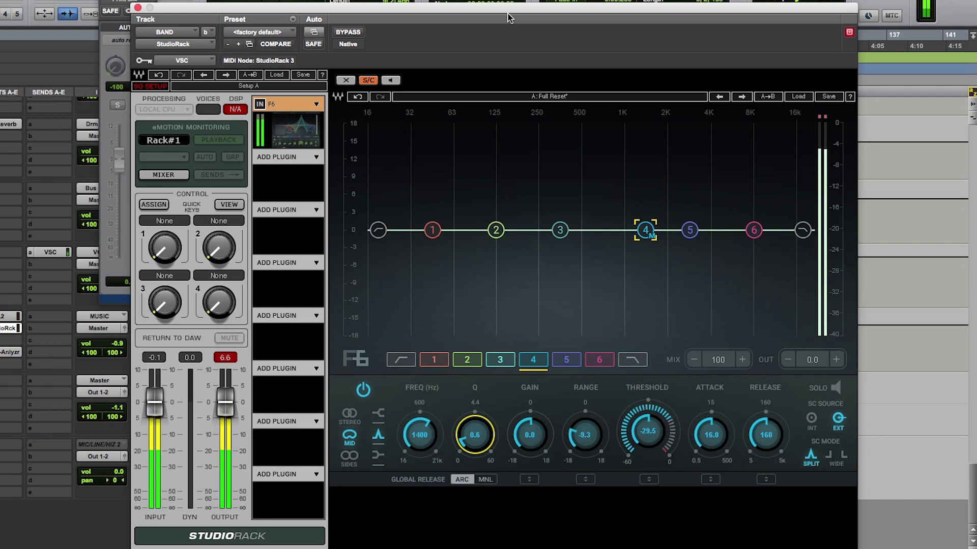
key("space")
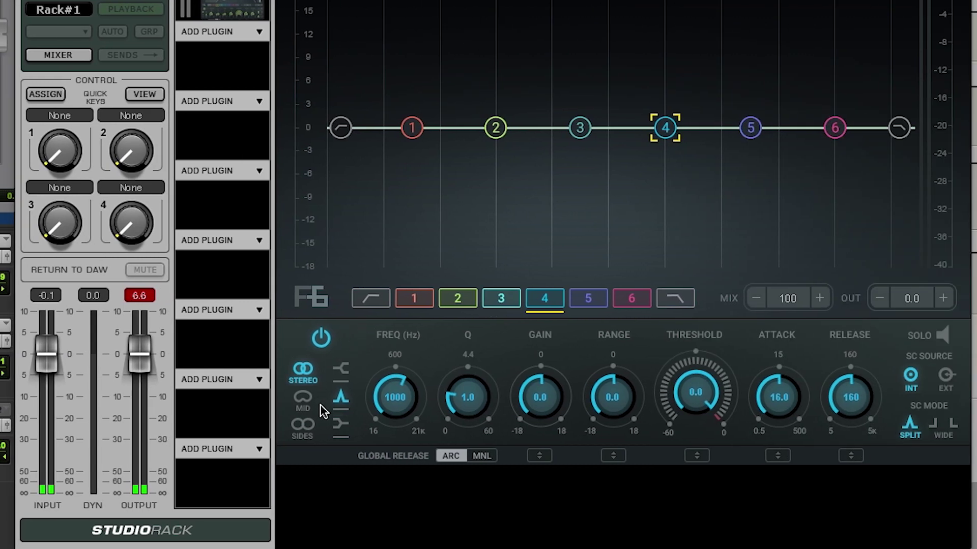
Put band 4 on Mid, keyed from the external sidechain, at 1400 Hz
left_click(304, 399)
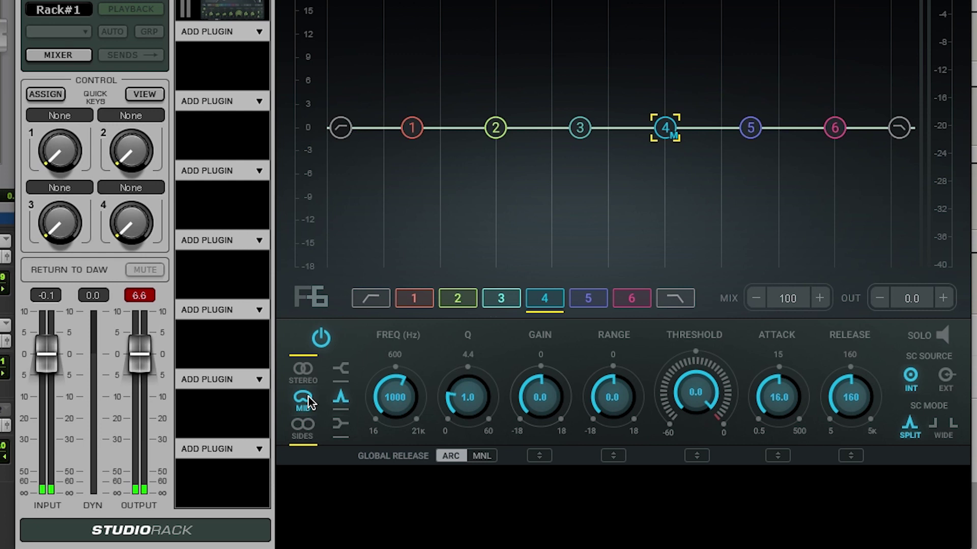
left_click(951, 377)
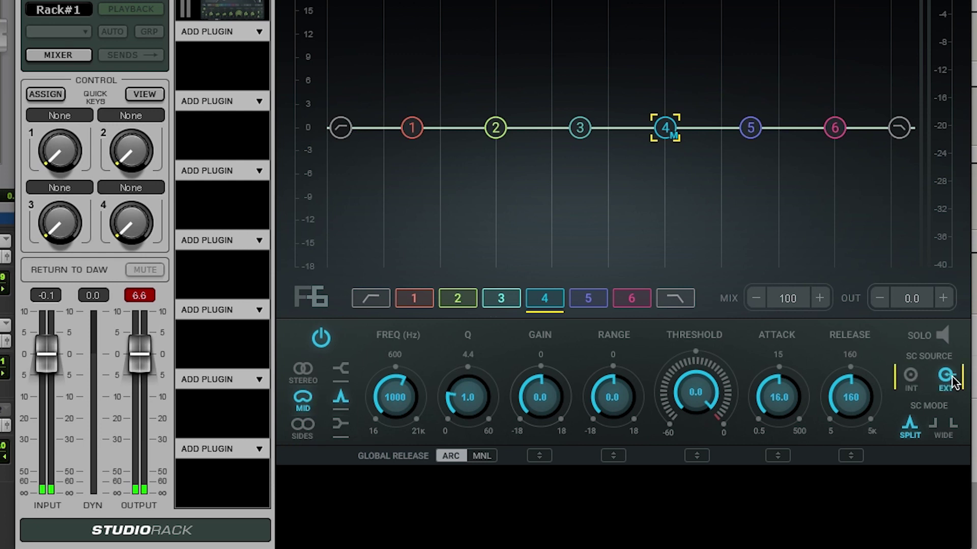
left_click(401, 398)
type("1400")
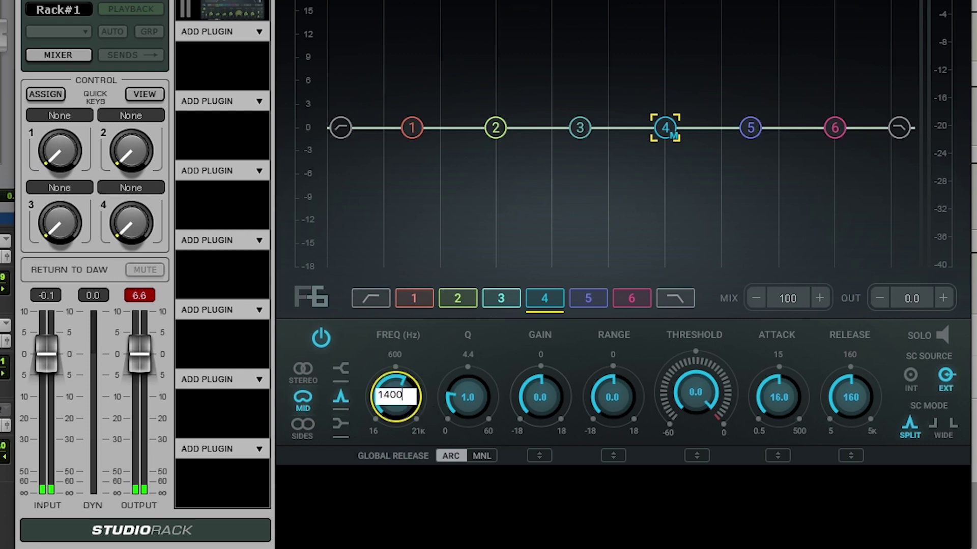
key("Return")
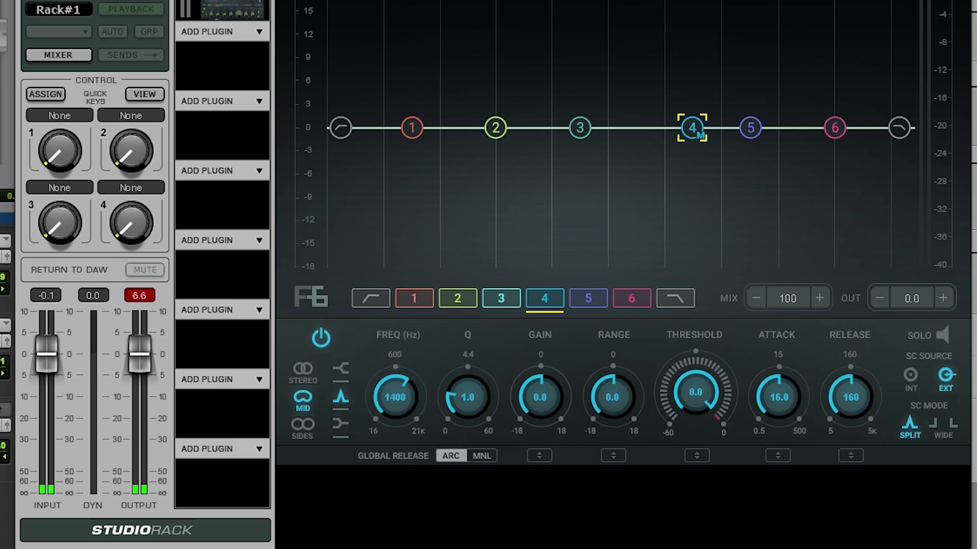
Enter band 4's range as -9.3 dB and its threshold as -18.4
left_click(621, 404)
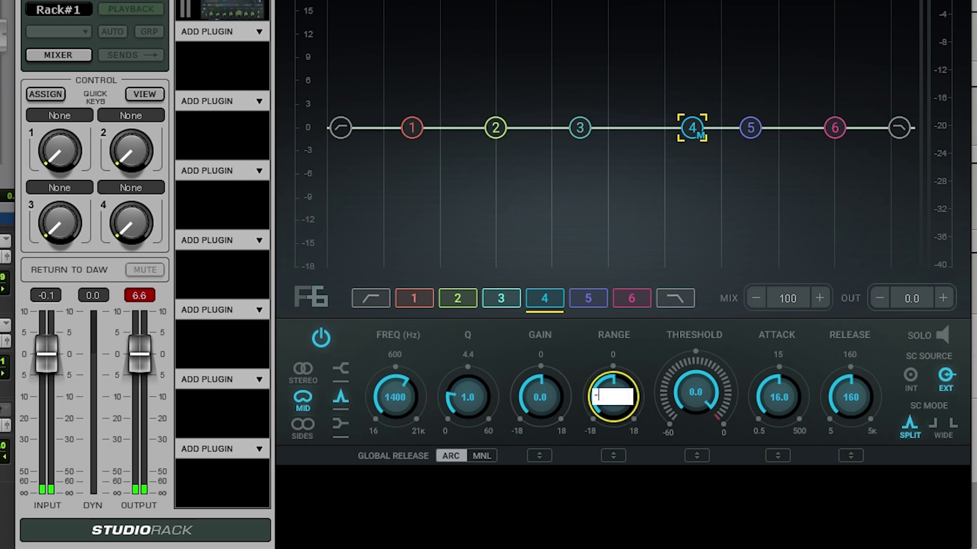
type("-9.3")
key("Return")
left_click(707, 399)
type("-18.4")
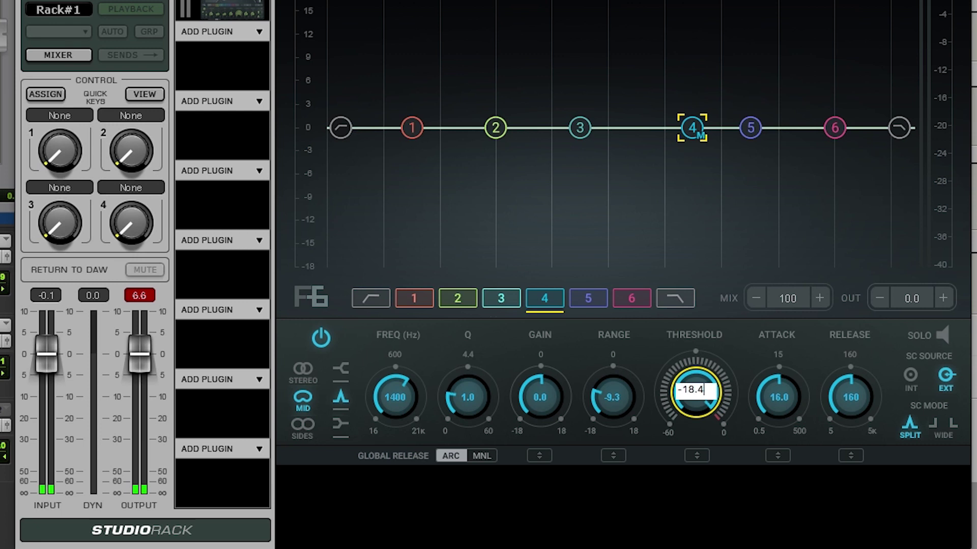
key("Return")
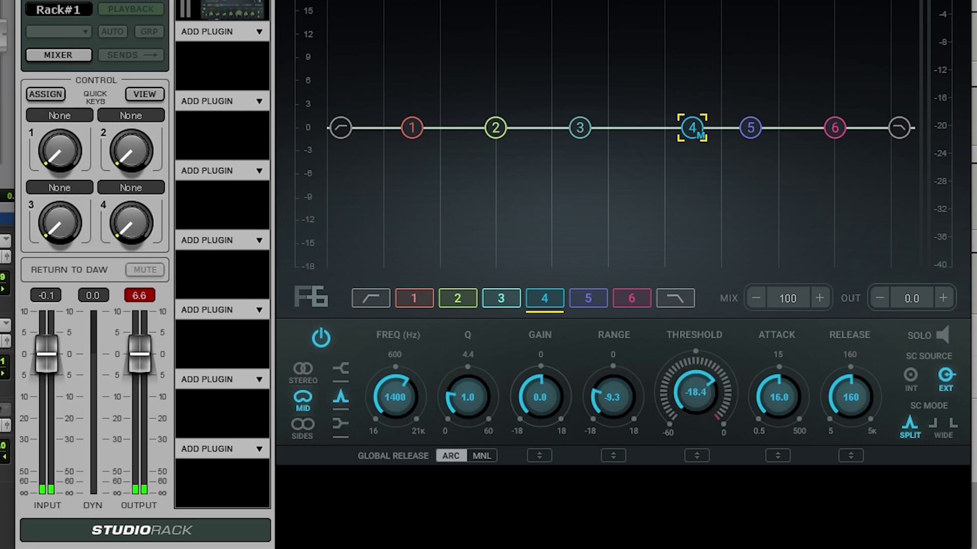